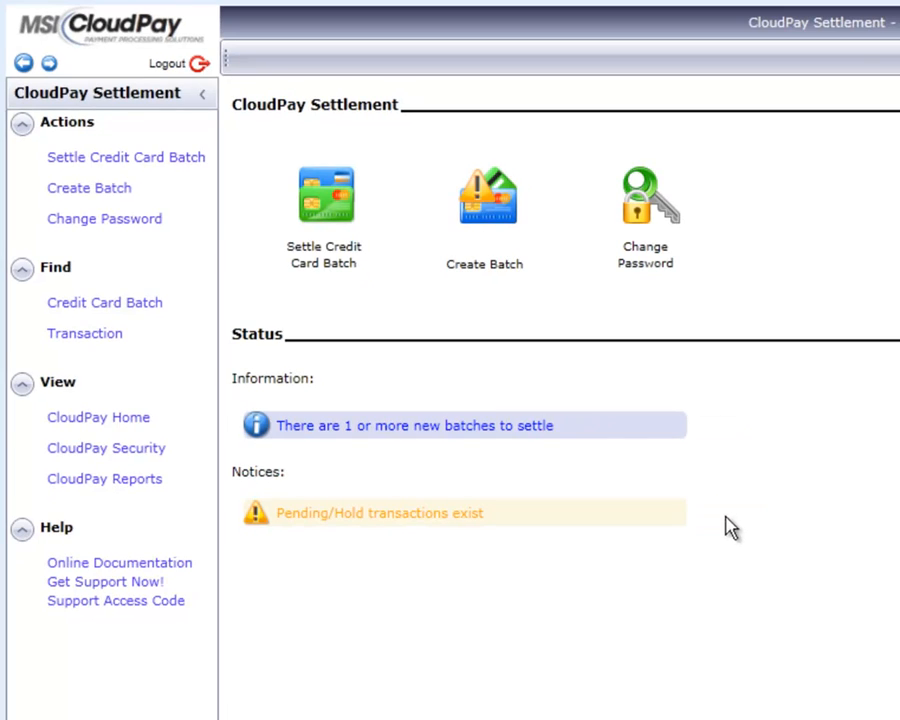
Visit Create Batch, cancel the Change Password form, then open the Credit Card Batch search
left_click(186, 196)
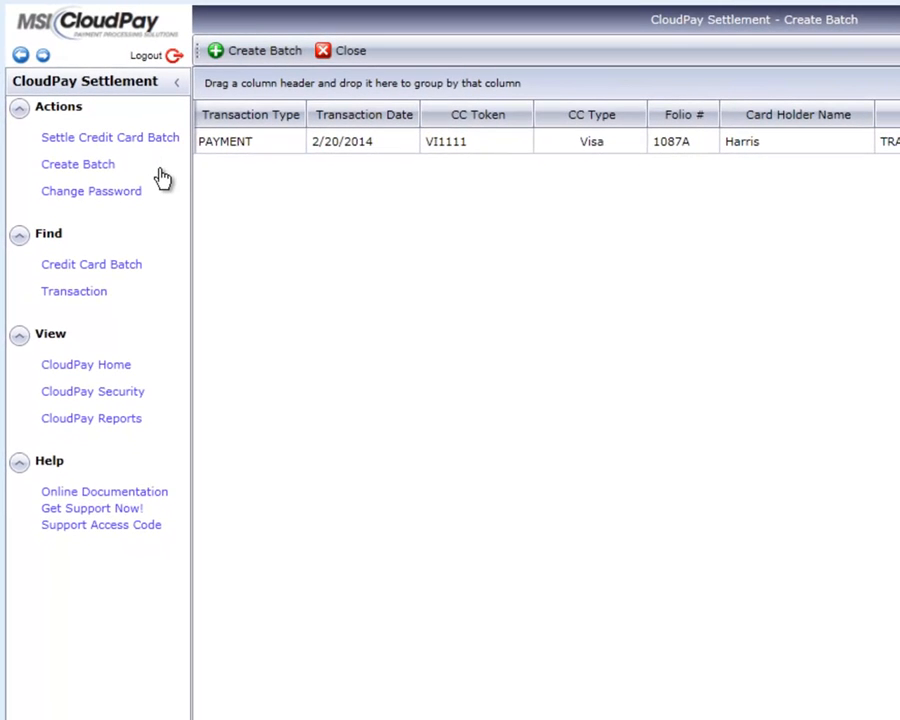
left_click(165, 200)
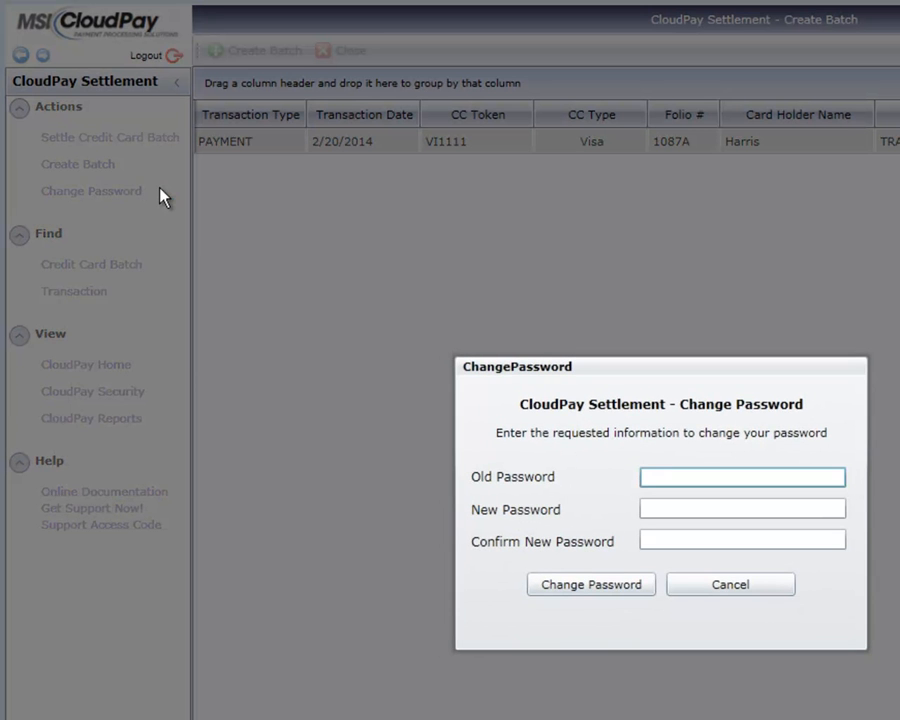
left_click(700, 592)
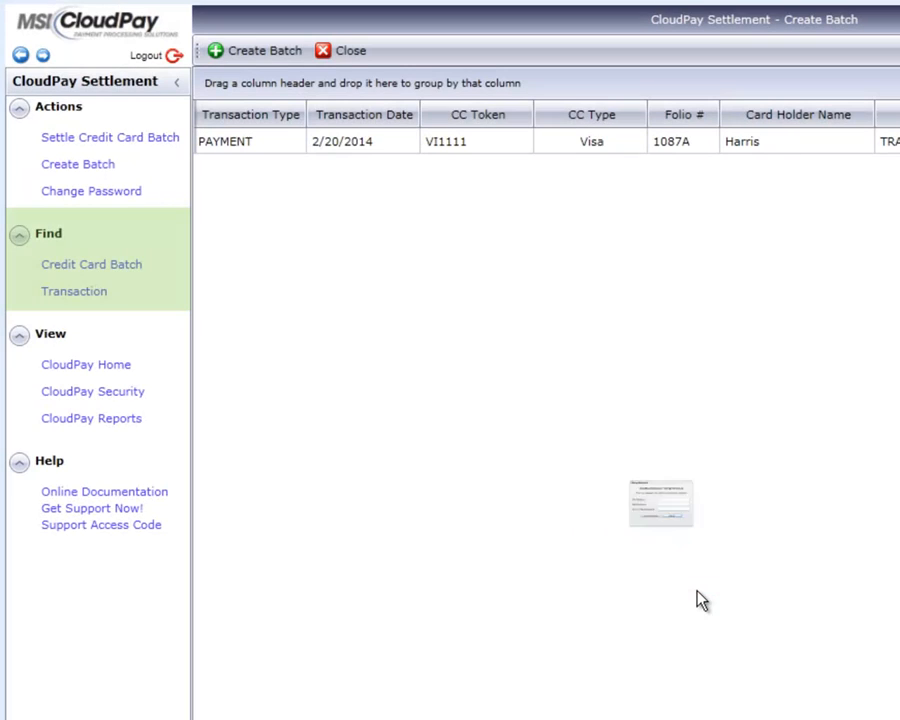
left_click(167, 268)
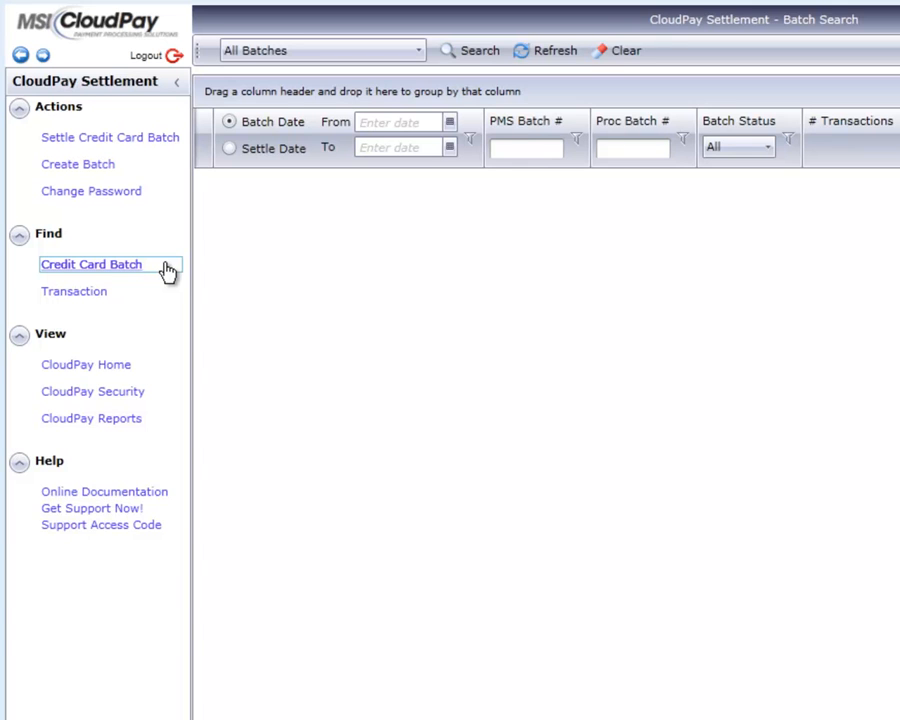
Search transactions by Settle Date from 2/9/2014 to 2/15/2014 with CC Type MasterCard
left_click(163, 291)
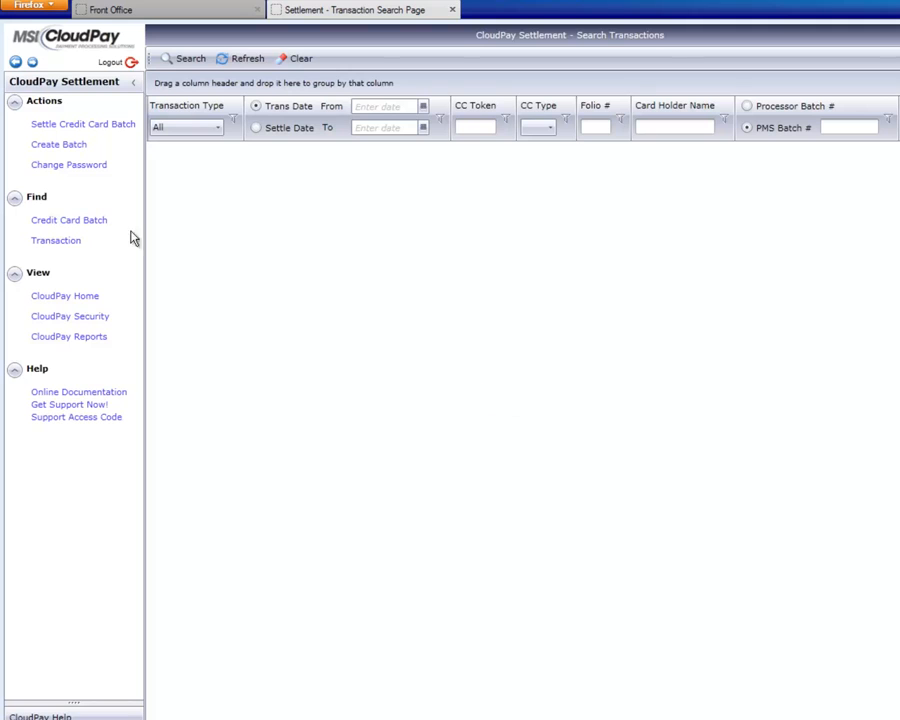
left_click(281, 131)
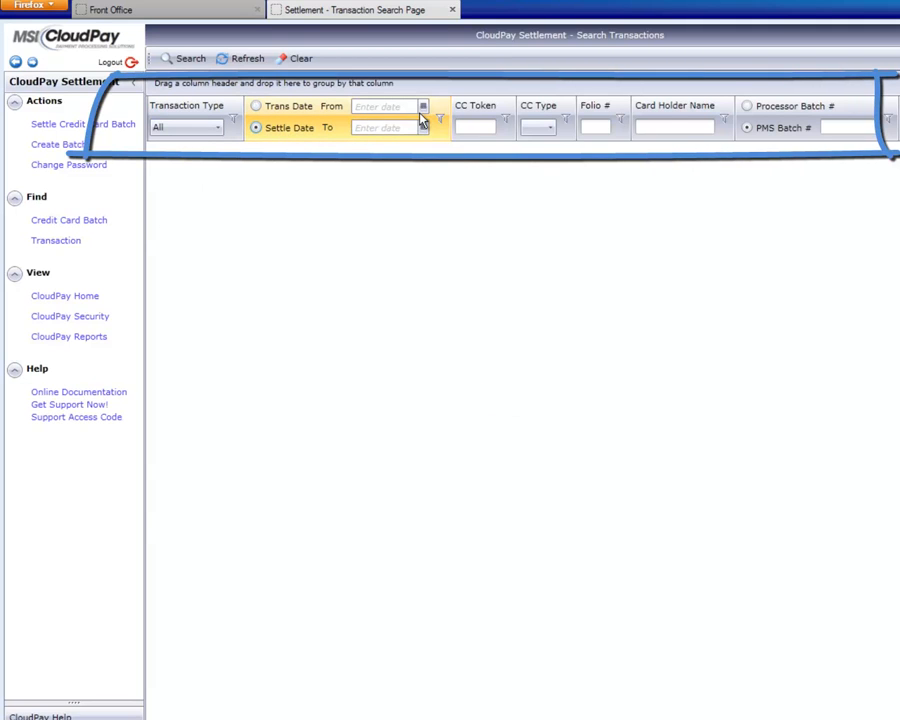
left_click(423, 108)
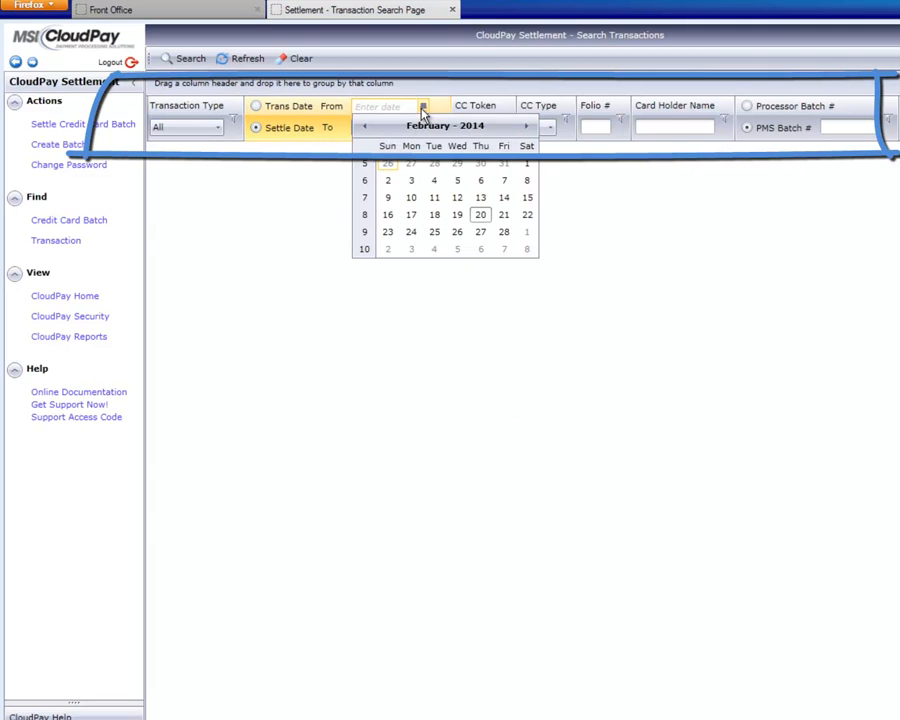
left_click(391, 202)
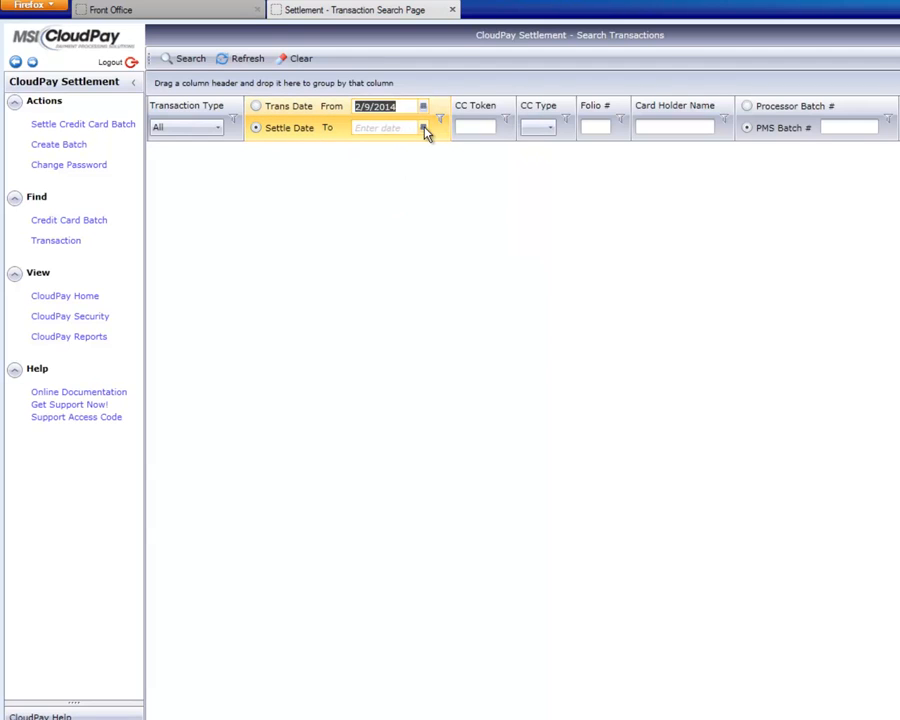
left_click(424, 129)
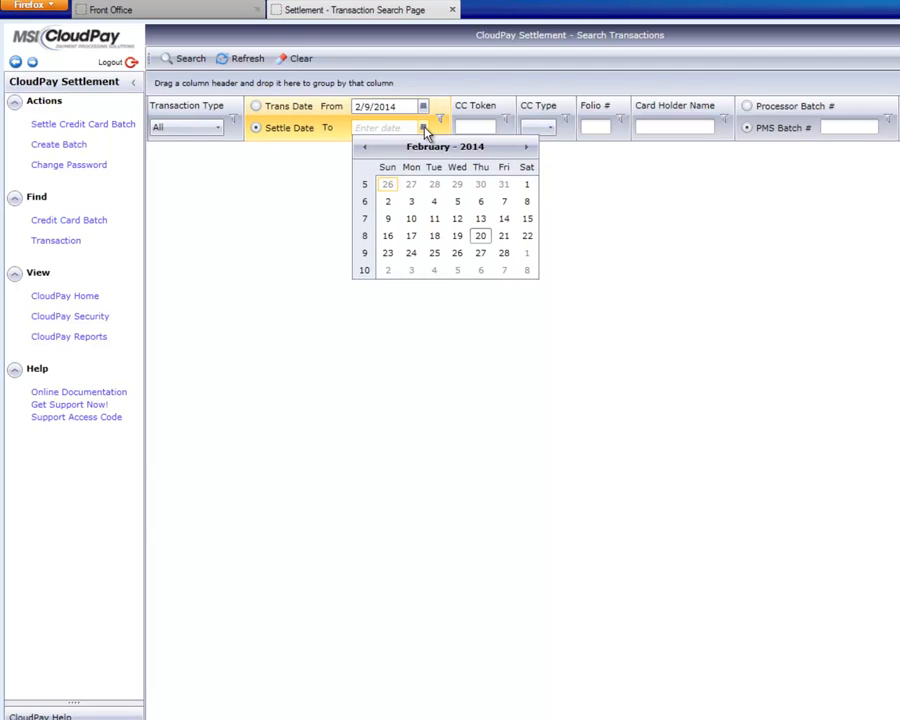
left_click(526, 220)
left_click(549, 129)
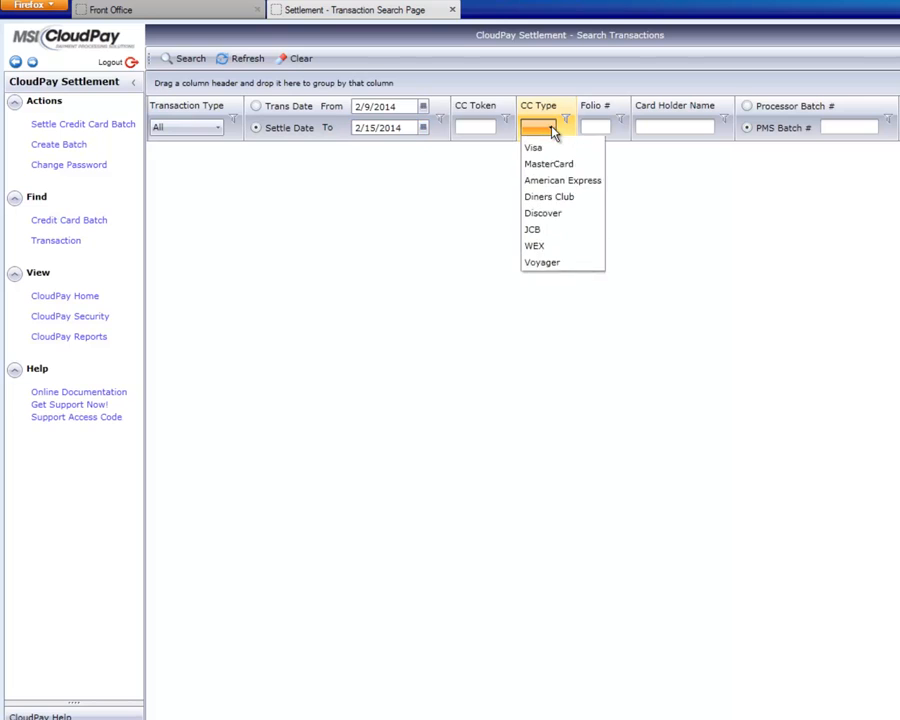
left_click(555, 179)
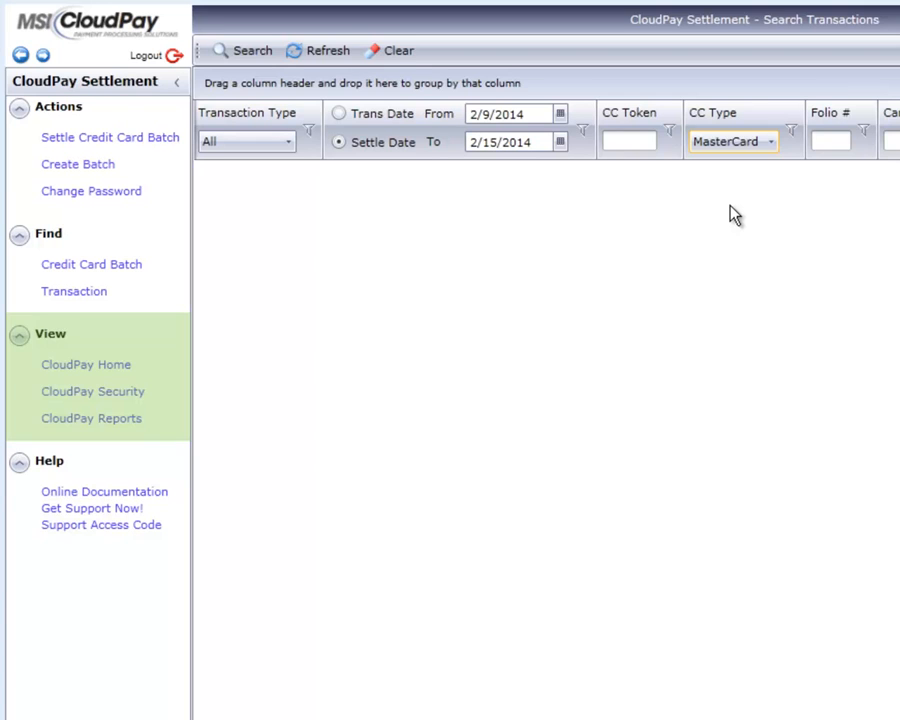
In User Management, add a new user row named 'MaxB'
left_click(159, 367)
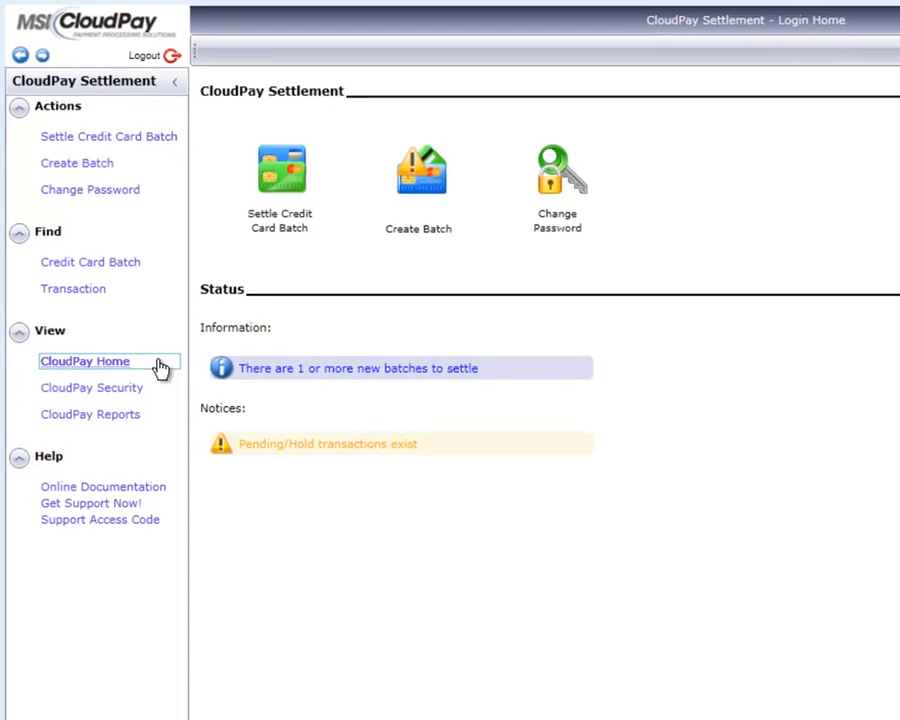
left_click(107, 286)
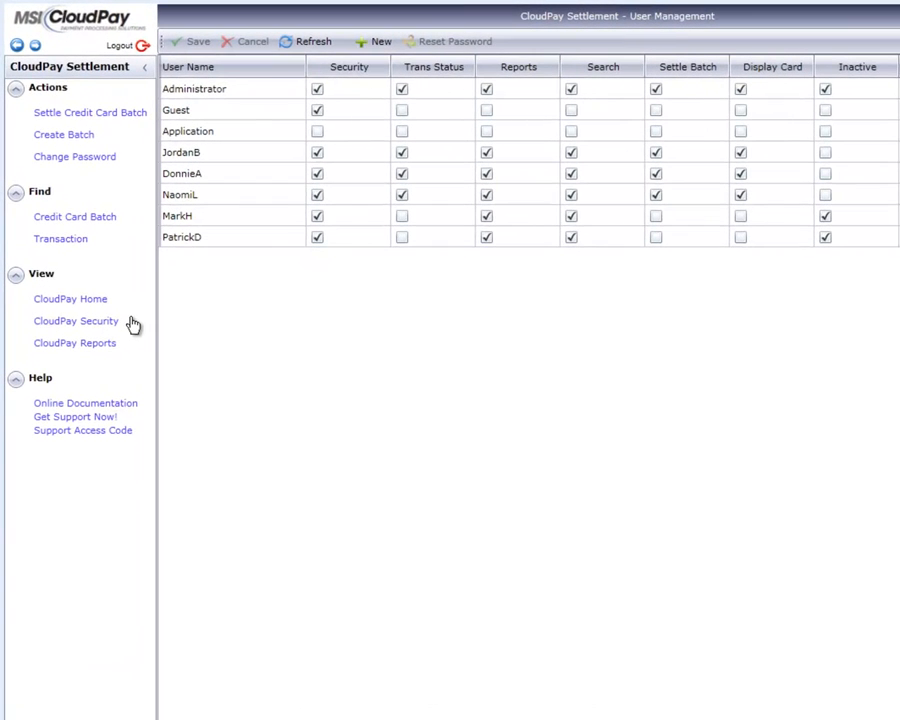
left_click(366, 46)
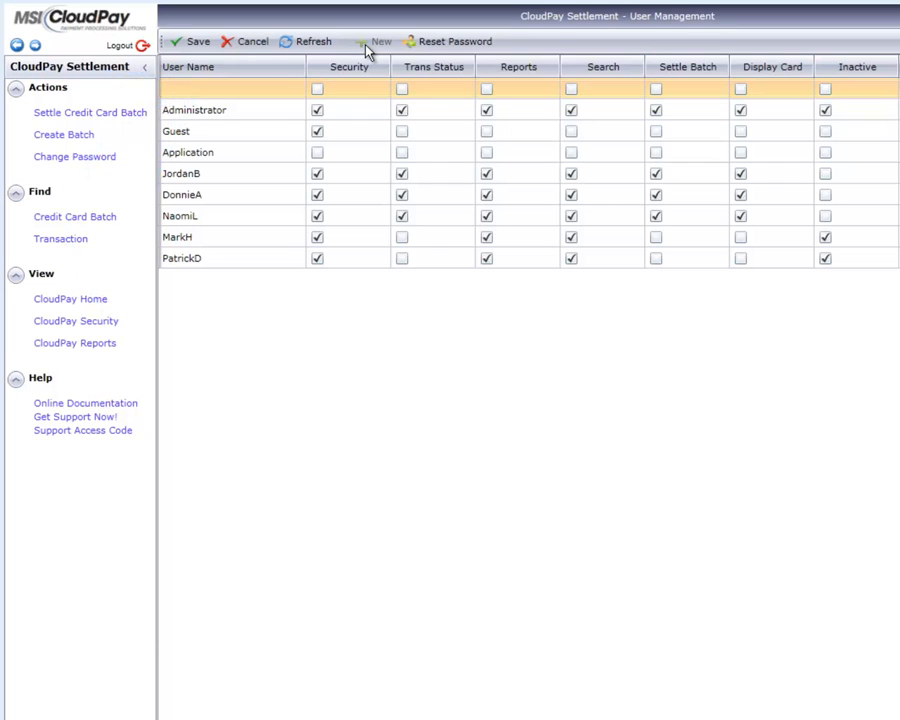
left_click(265, 89)
type("MaxB")
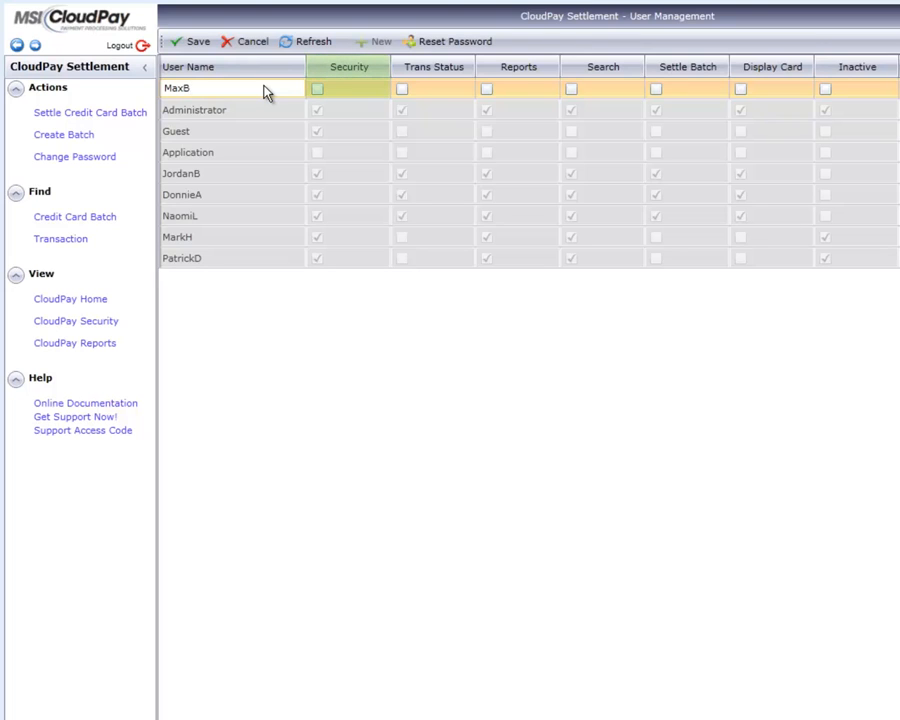
left_click(316, 90)
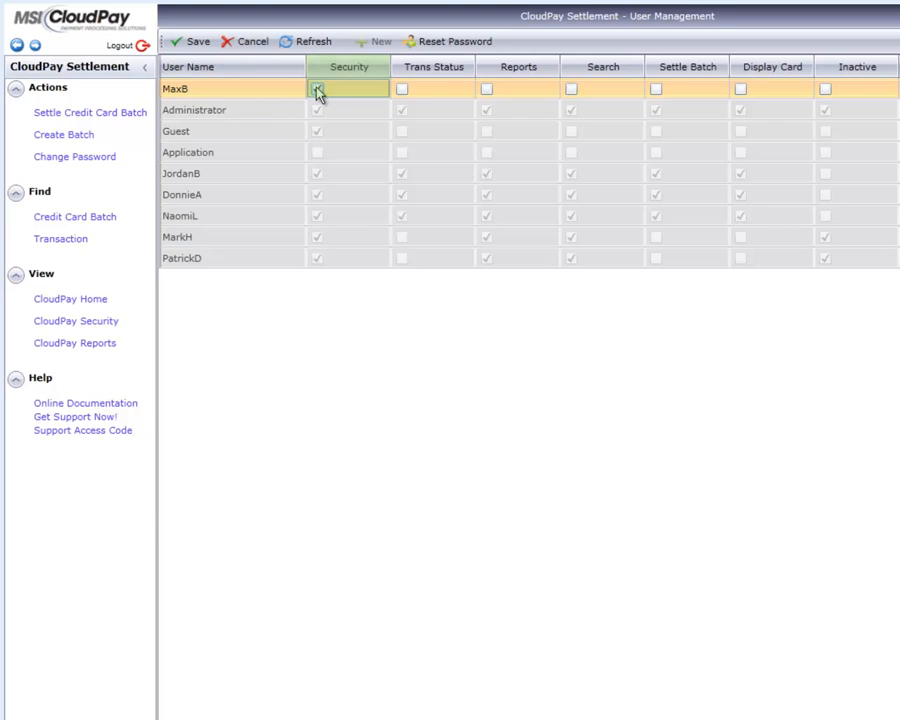
key("Tab")
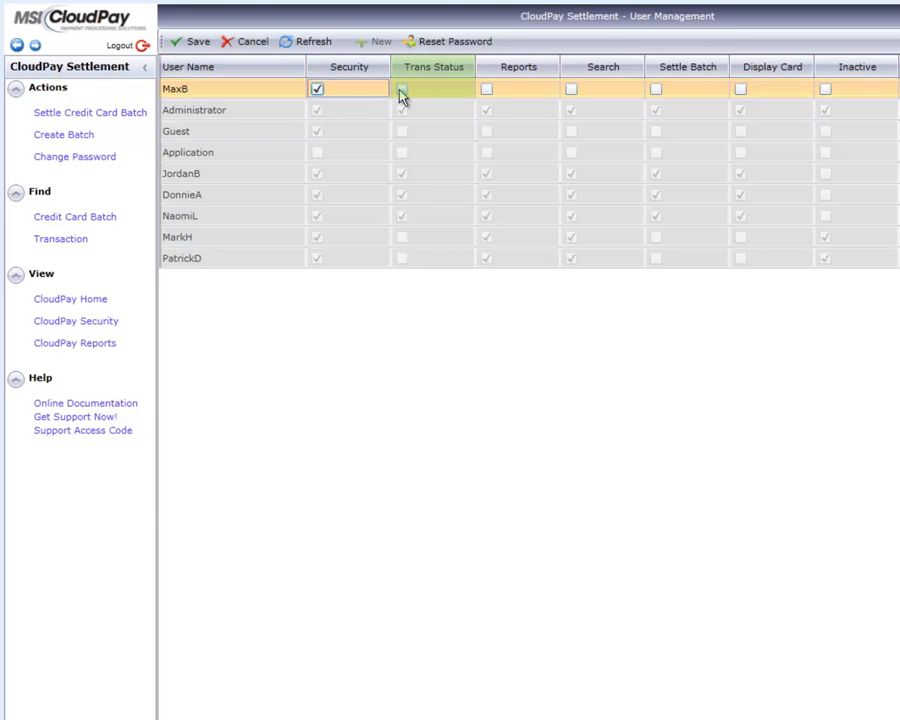
left_click(401, 91)
key("Tab")
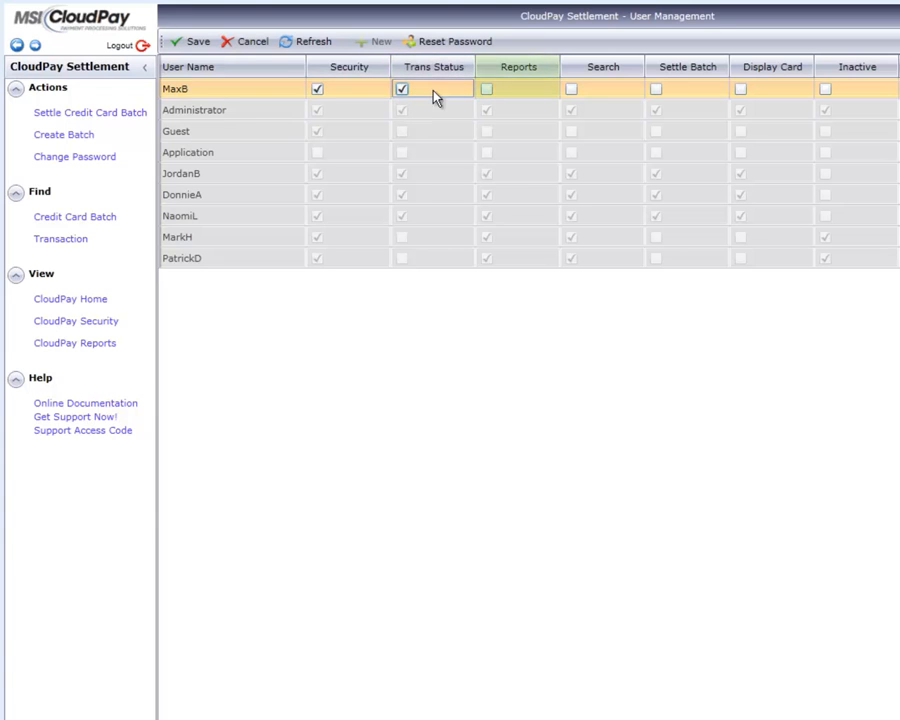
left_click(487, 90)
key("Tab")
Grant MaxB the Search, Settle Batch and Display Card permissions, leaving Inactive unchecked
left_click(569, 91)
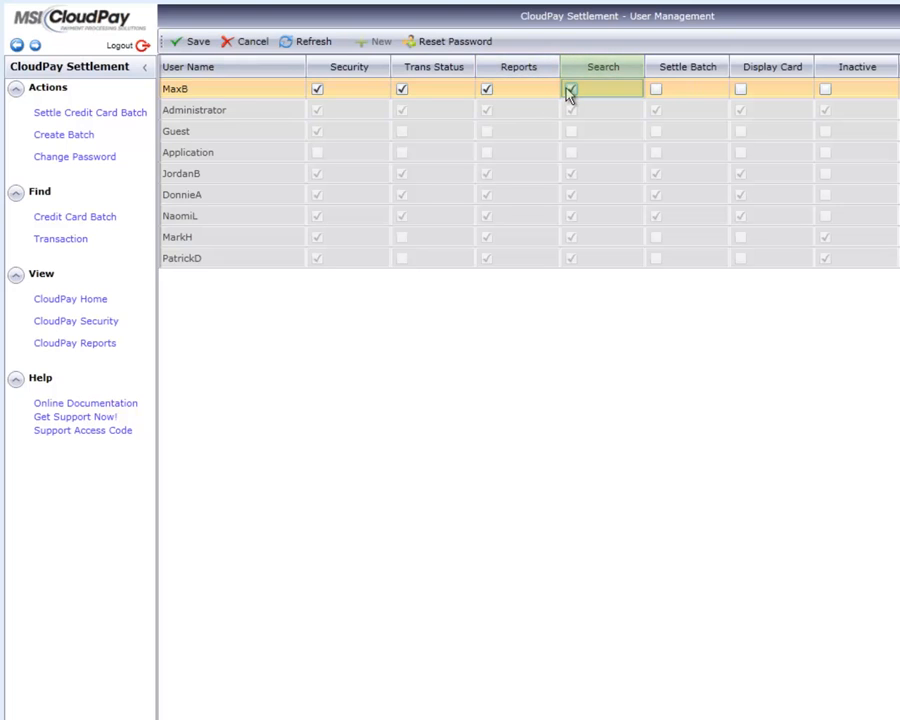
key("Tab")
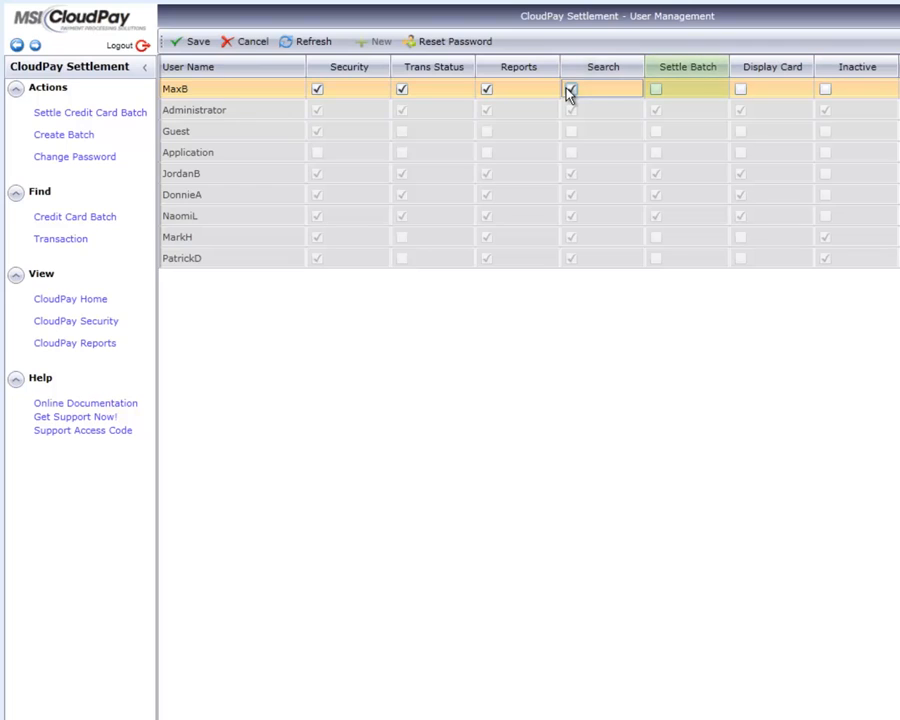
left_click(655, 91)
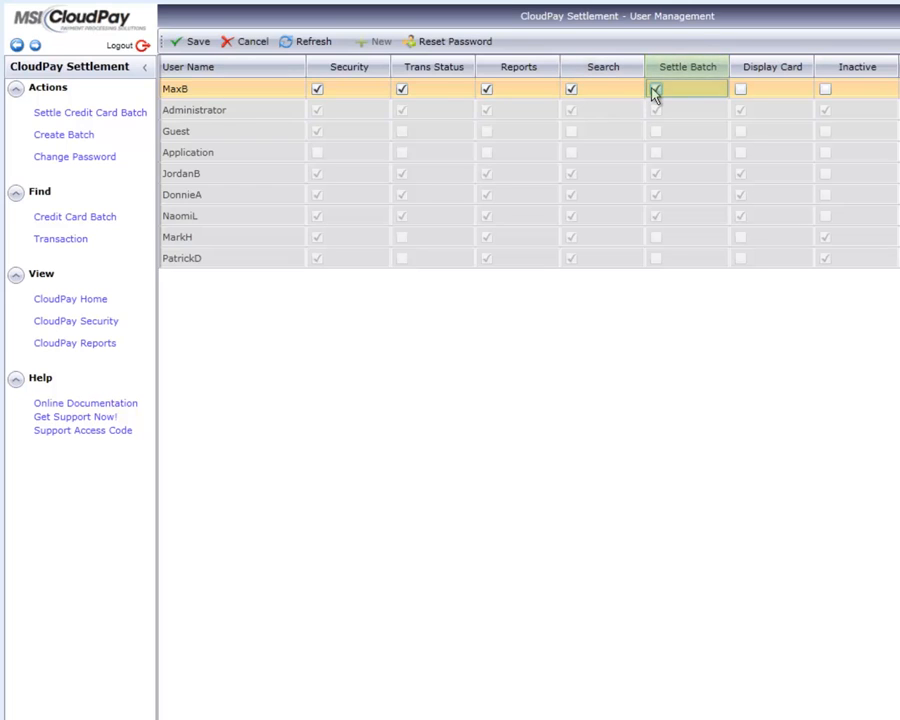
key("Tab")
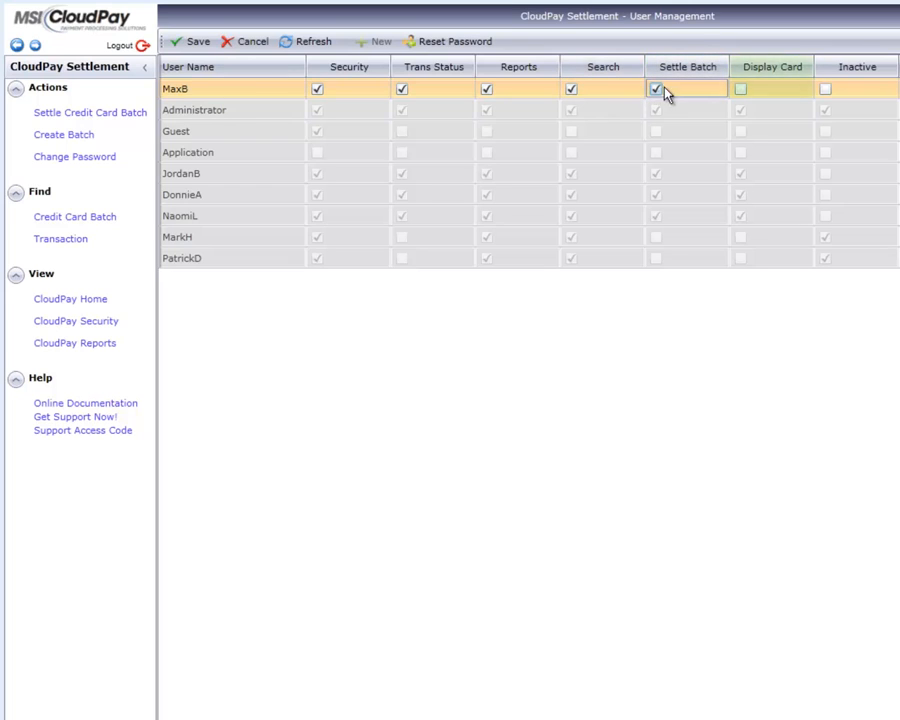
left_click(741, 92)
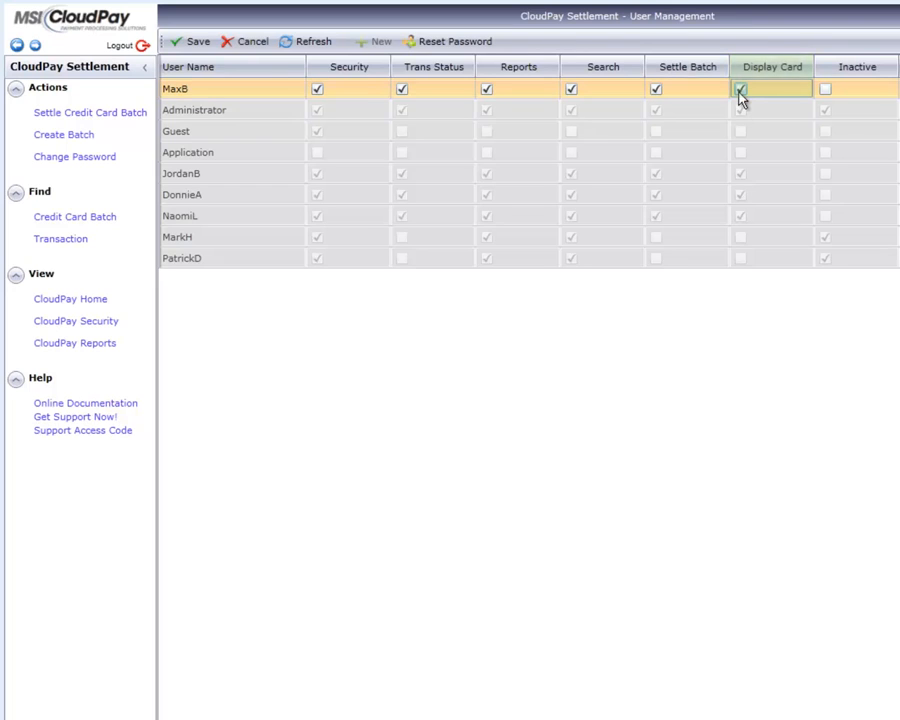
key("Tab")
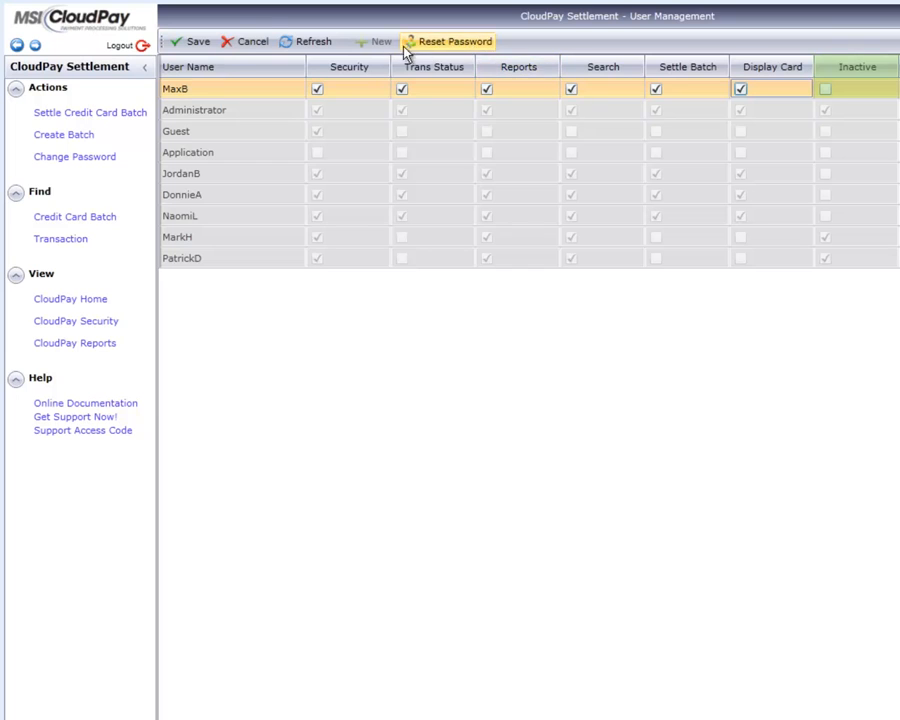
Save MaxB, entering the new user's password and confirming it
left_click(201, 42)
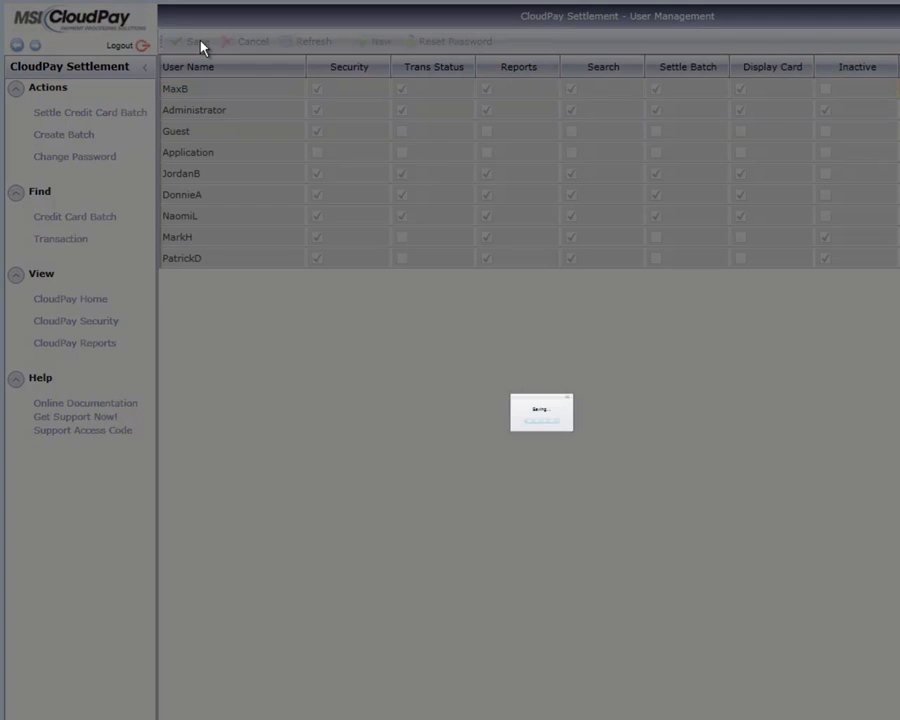
type("*******")
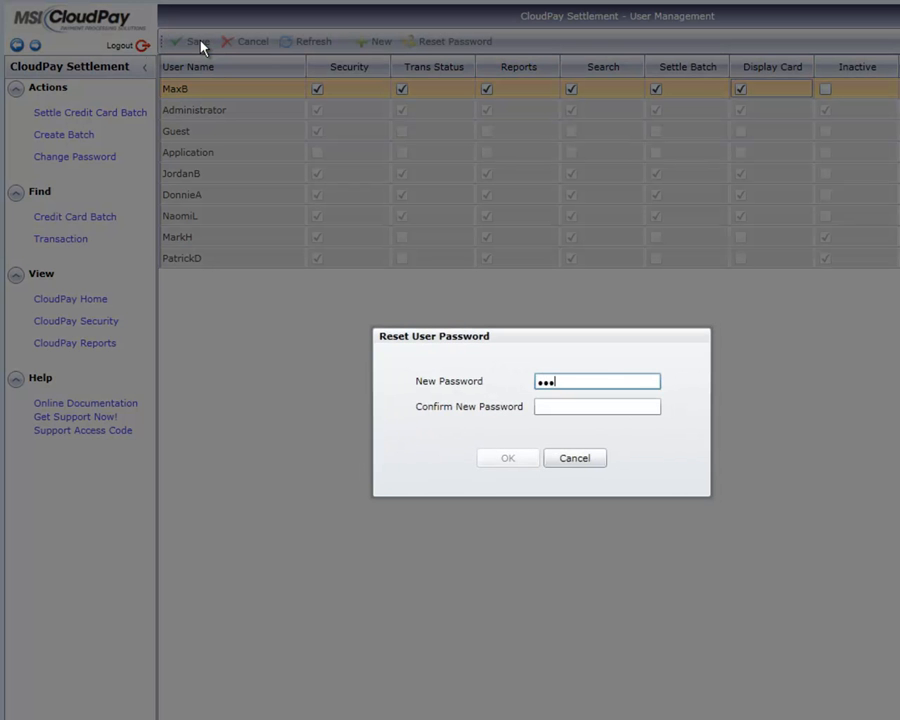
type("*")
key("Tab")
type("********")
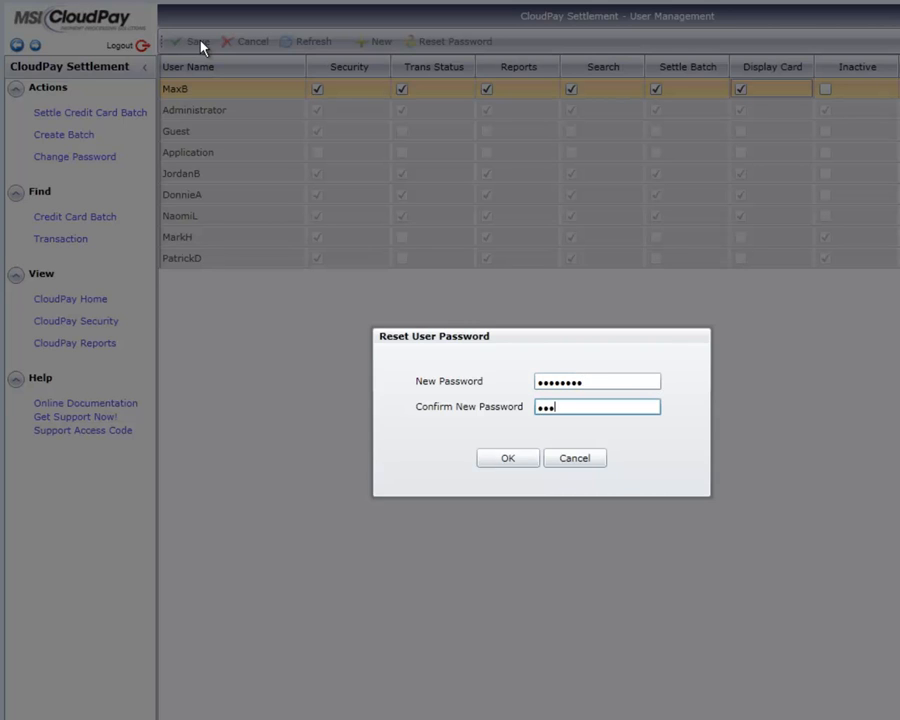
key("Return")
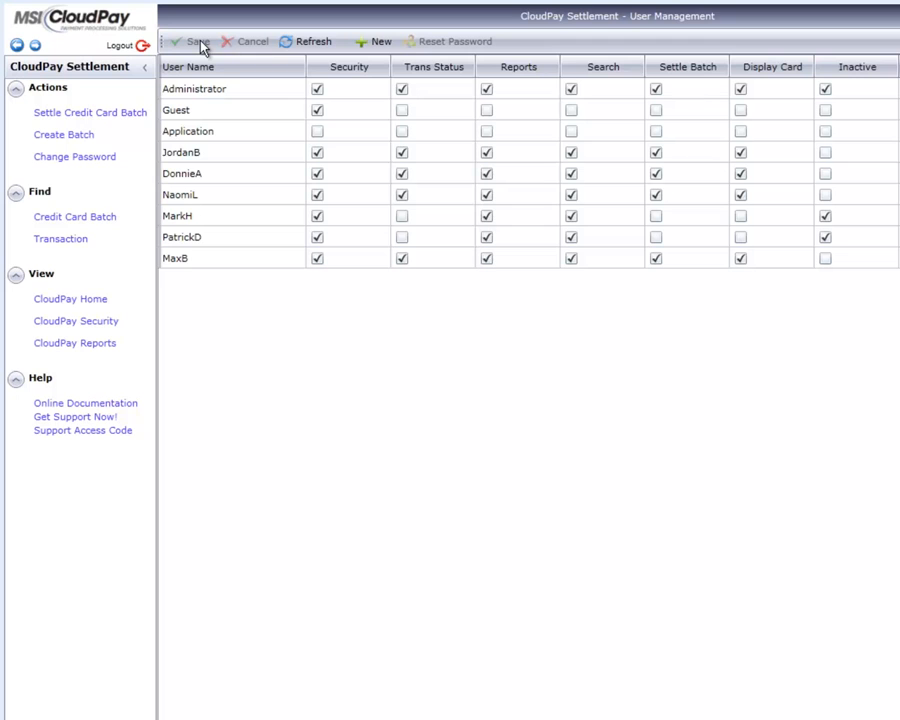
On CloudPay Reports, choose Settlement Log, then switch to Batch Settlement Detail Report
left_click(88, 346)
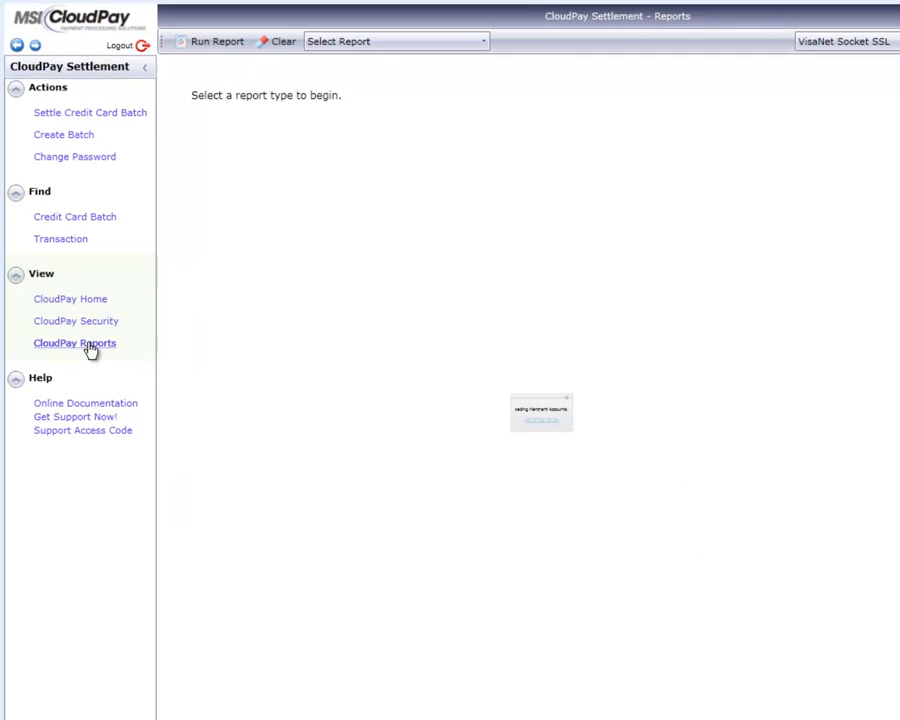
left_click(482, 48)
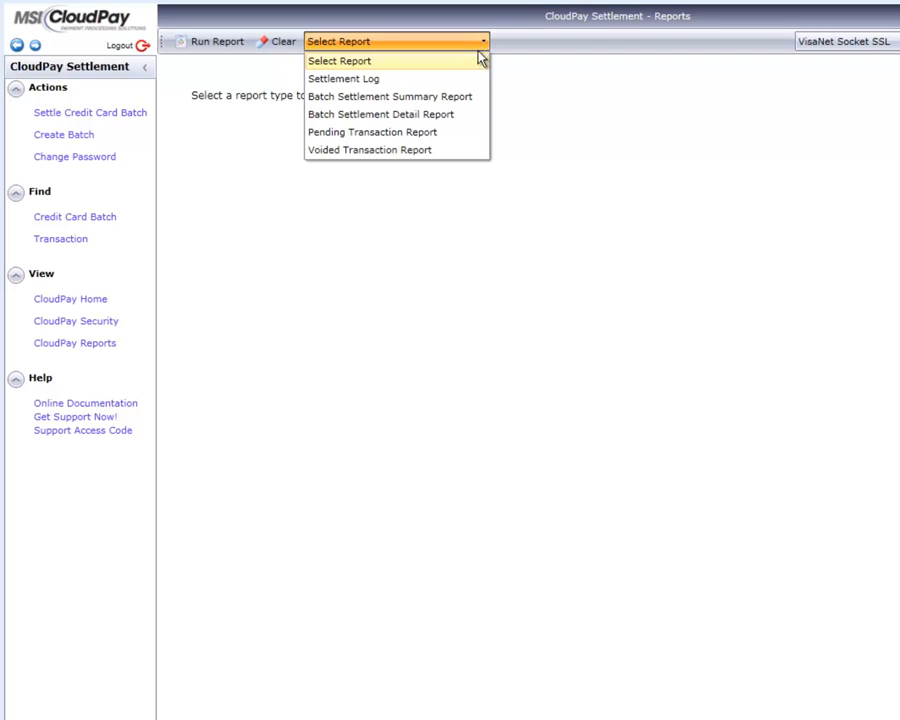
left_click(476, 81)
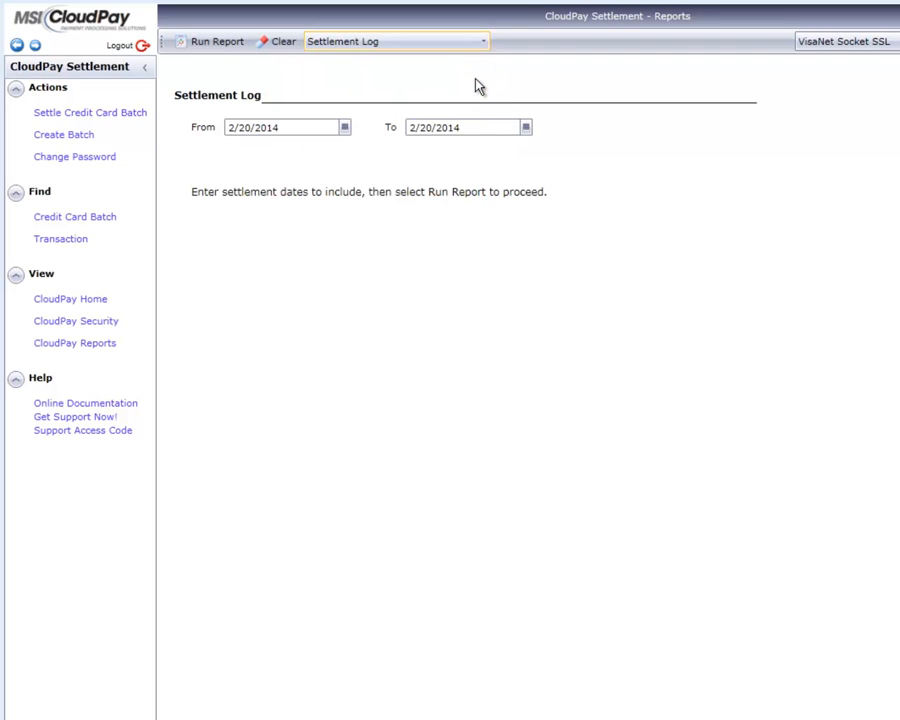
left_click(482, 44)
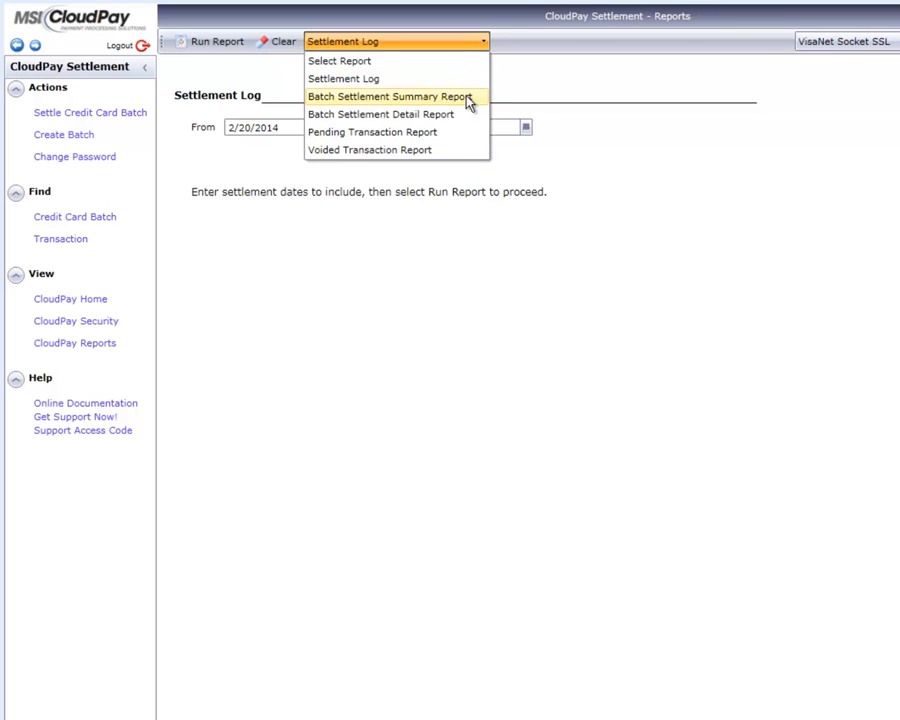
left_click(466, 117)
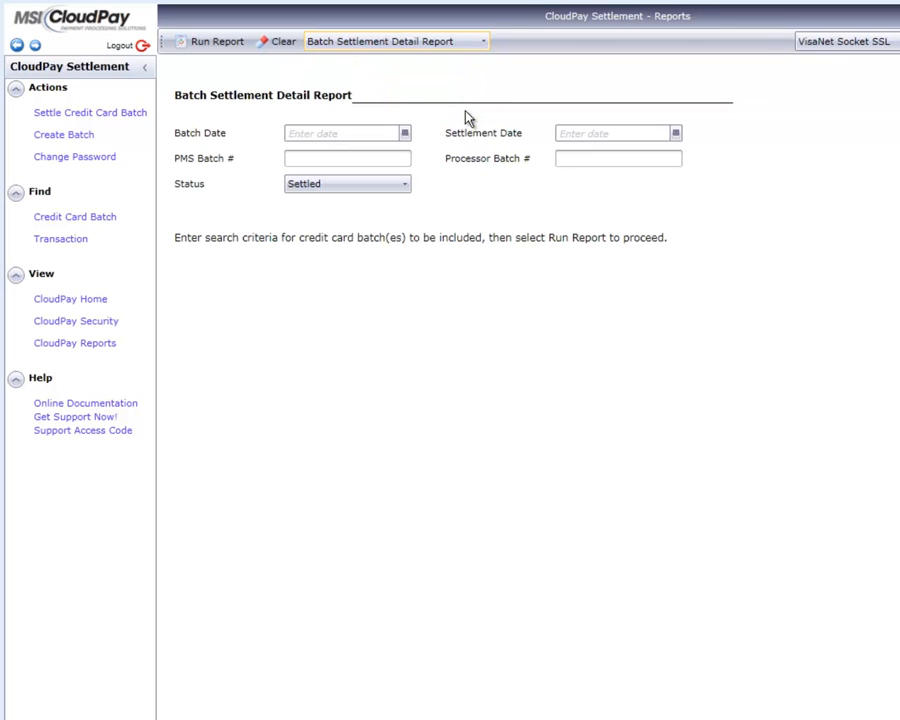
left_click(482, 44)
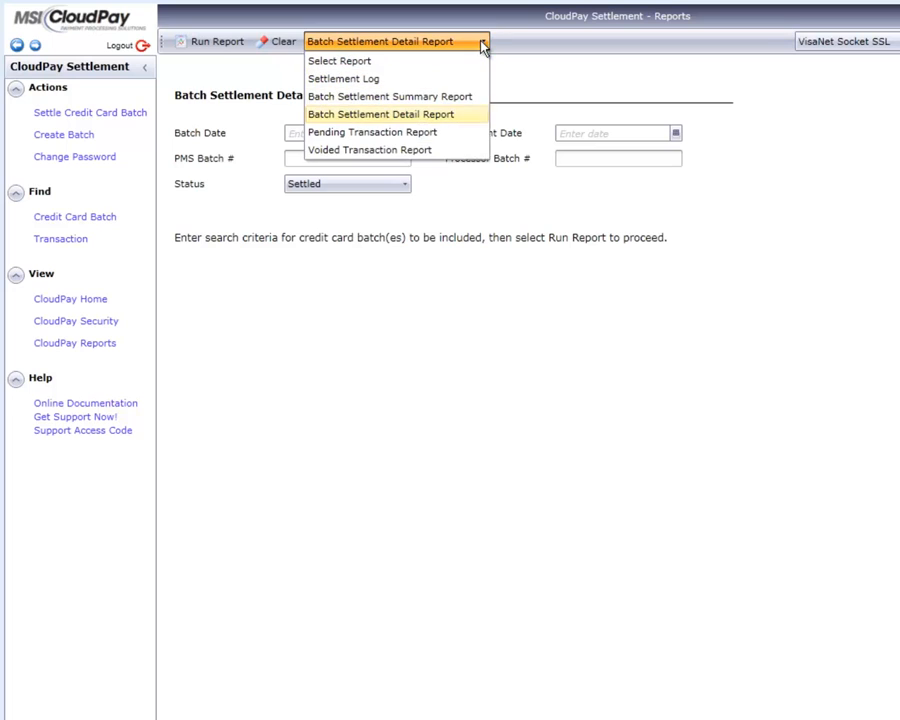